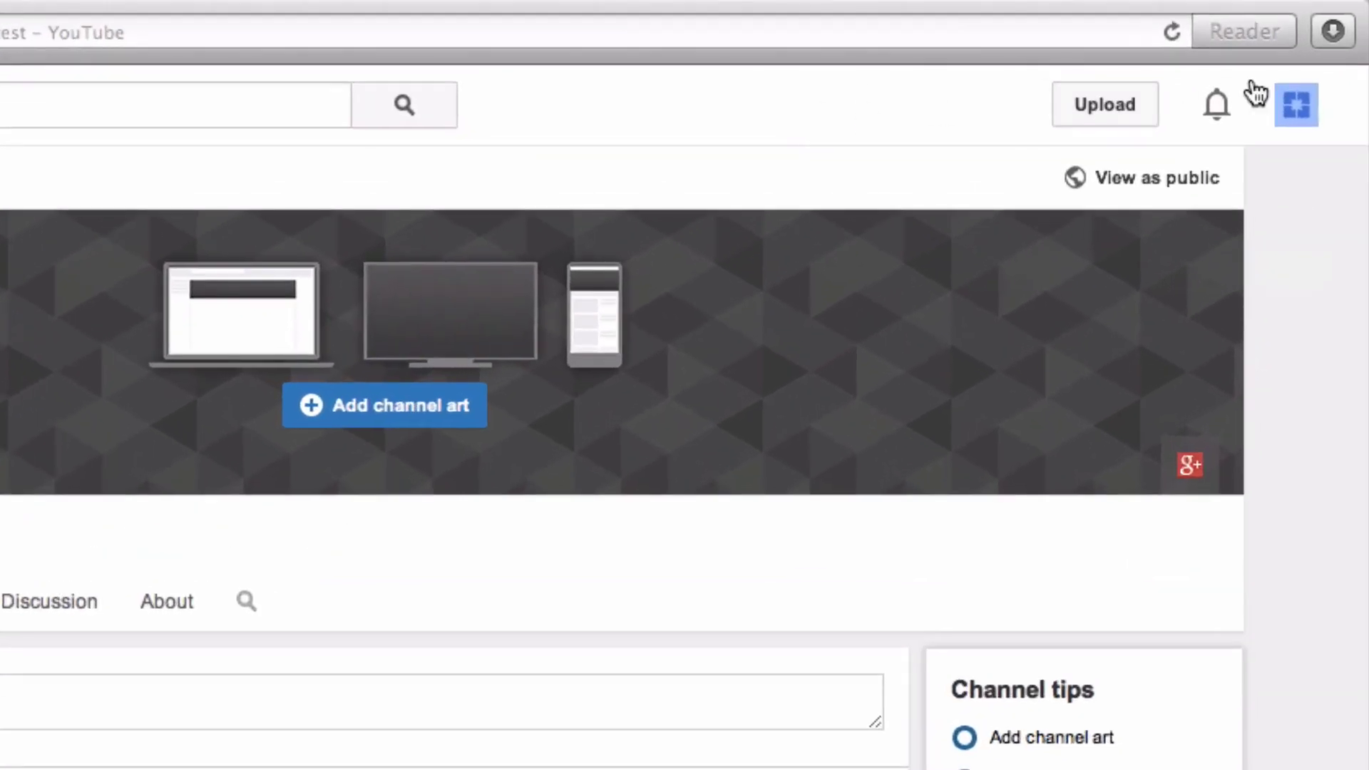
Step: Open the Advanced settings for the 'test' channel via the avatar menu and YouTube settings
{"action": "left_click", "coordinate": [1298, 108]}
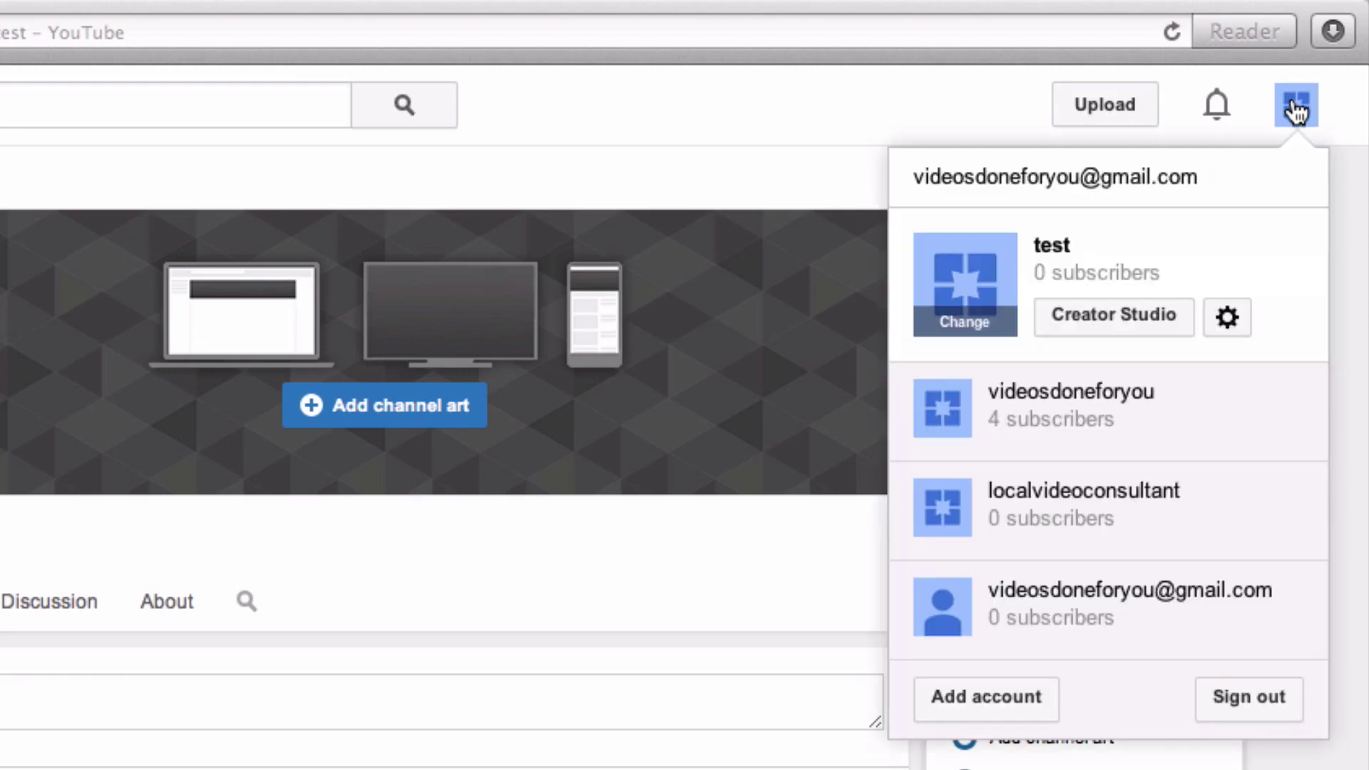
{"action": "left_click", "coordinate": [1228, 318]}
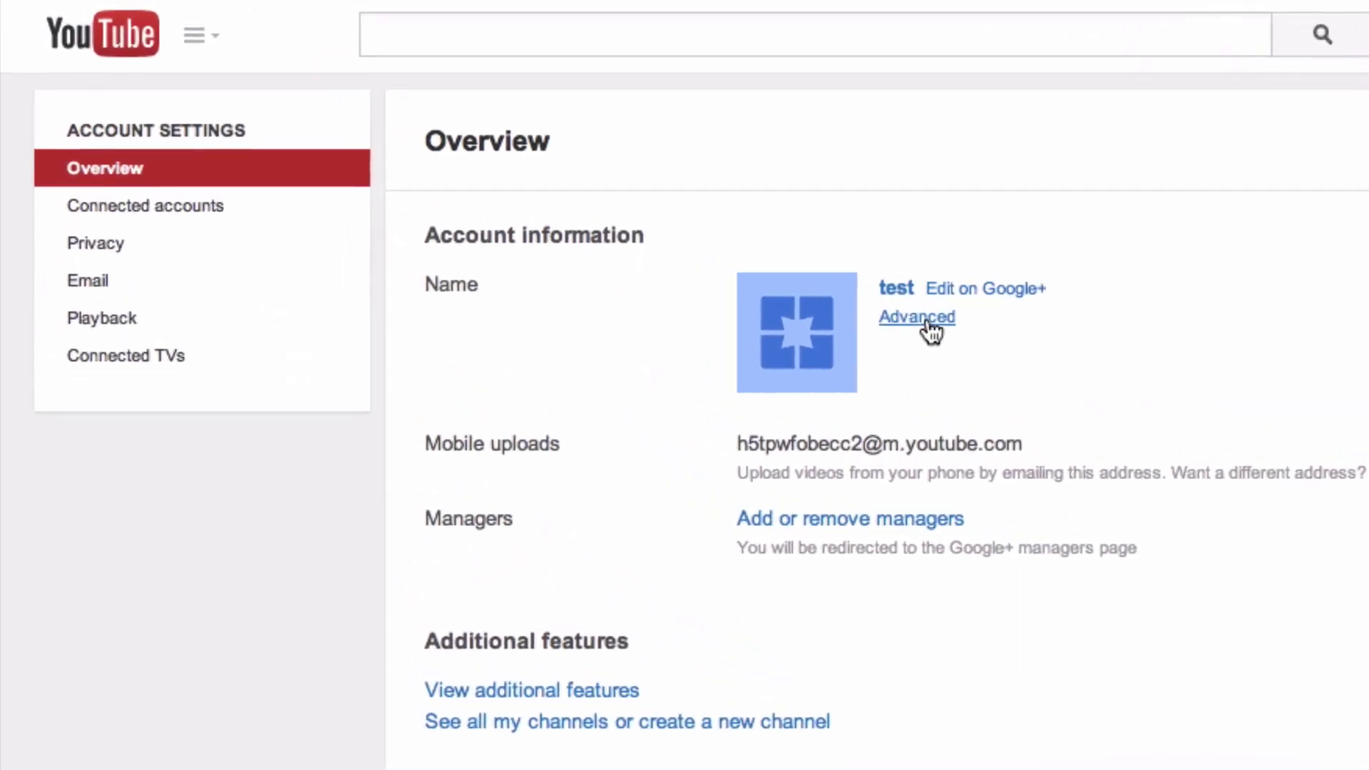
{"action": "left_click", "coordinate": [917, 316]}
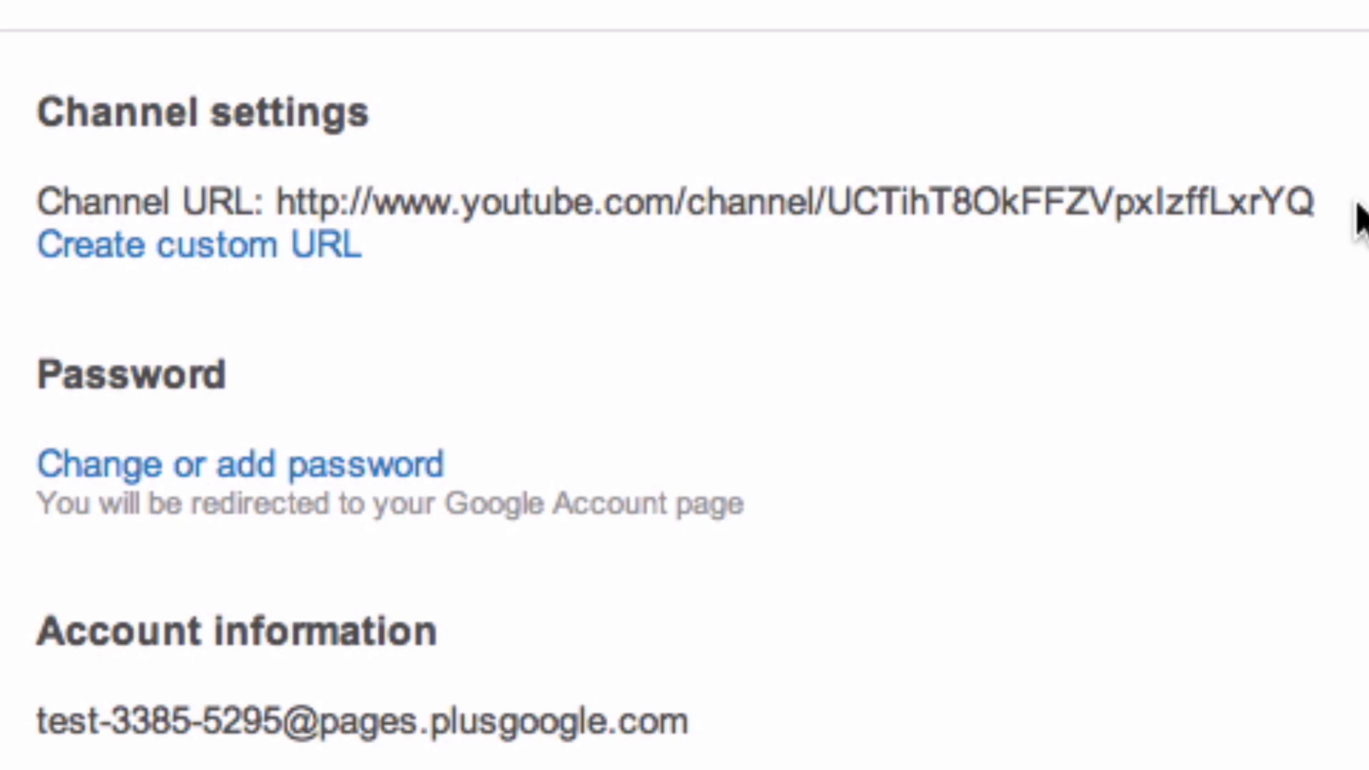
Step: Request a custom channel URL and, after the first name proves unavailable, submit drostvideoconsulting
{"action": "left_click", "coordinate": [177, 246]}
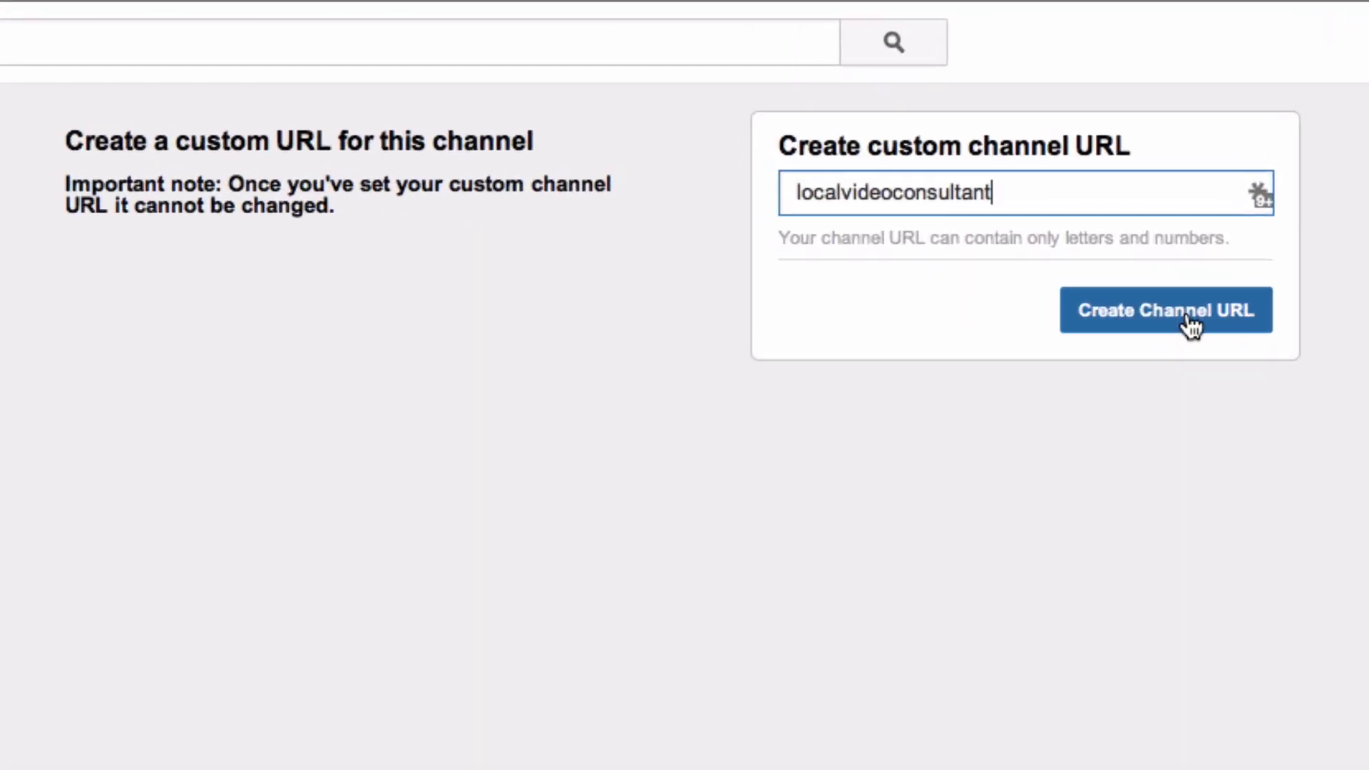
{"action": "left_click", "coordinate": [1164, 309]}
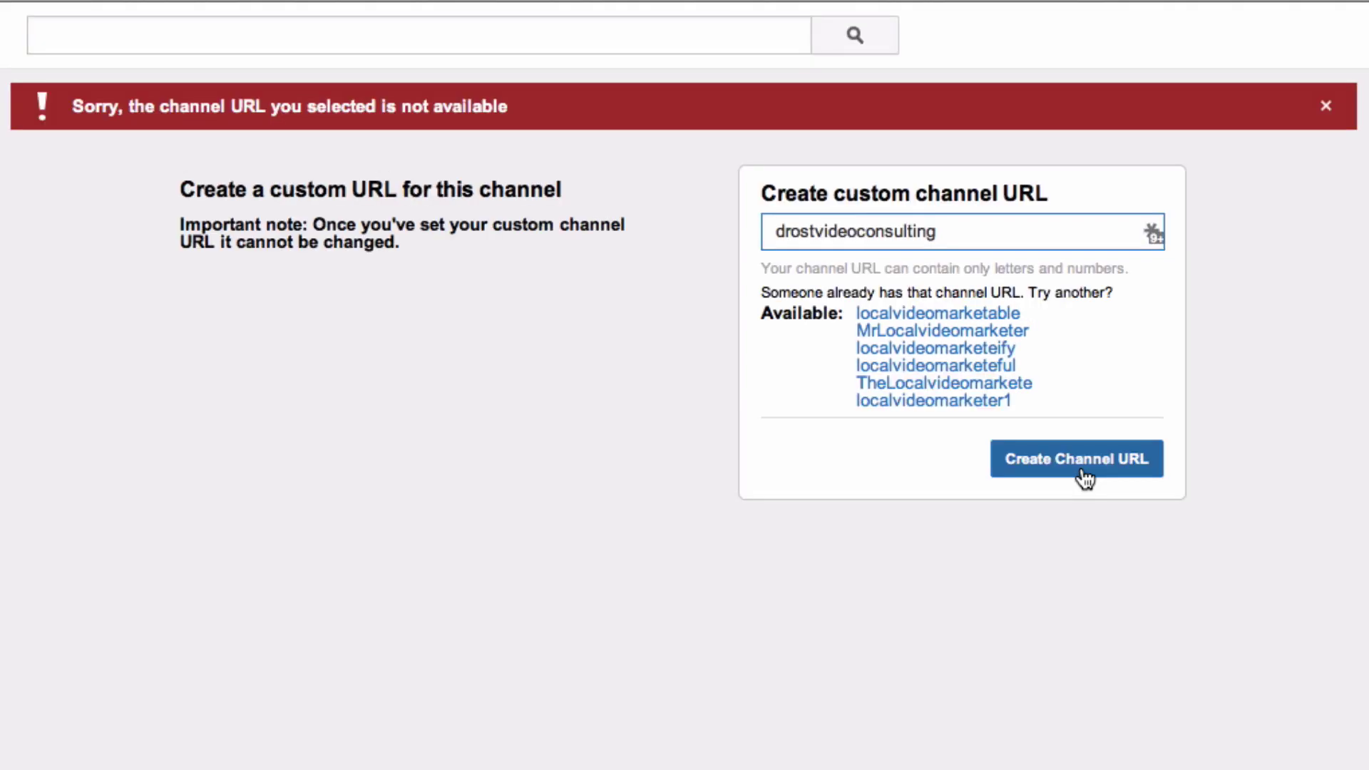
{"action": "left_click", "coordinate": [1085, 470]}
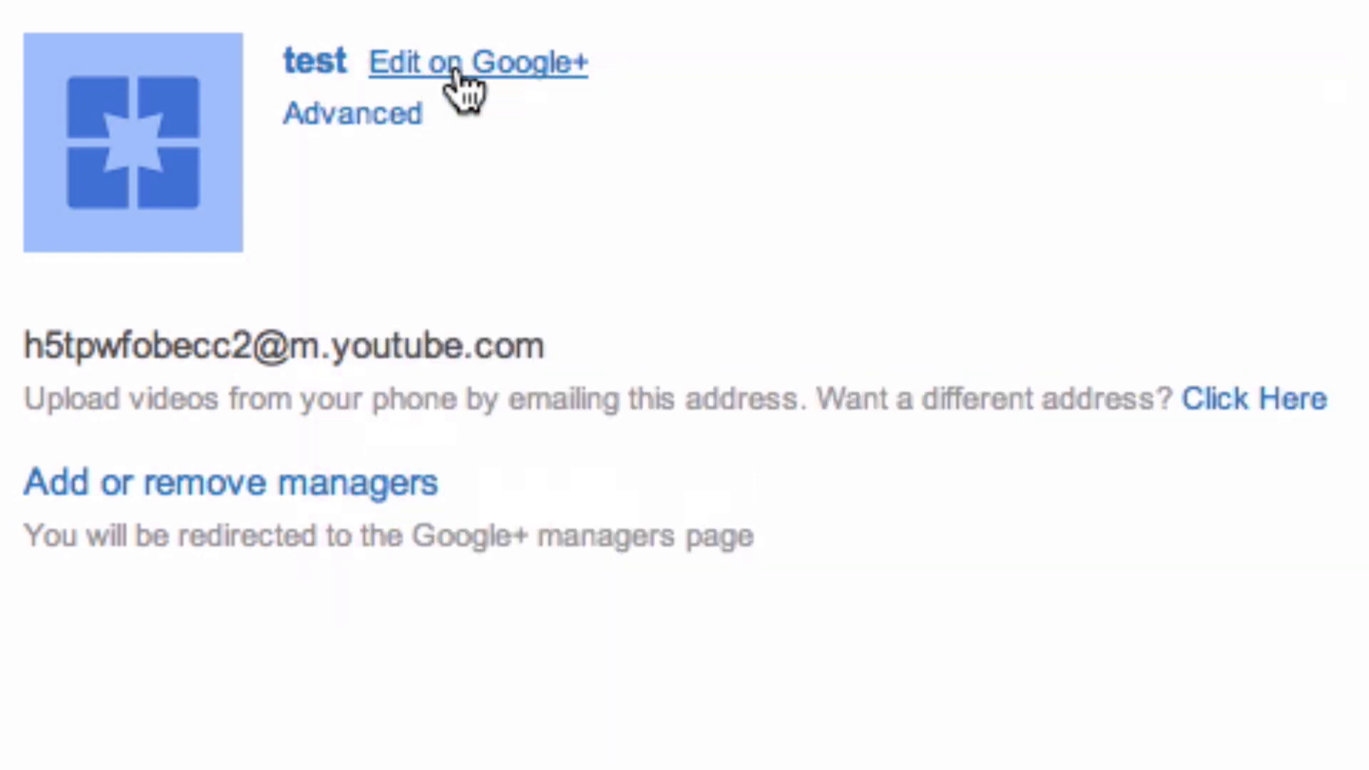
Step: Change the Google+ profile name to drostvideoconsulting and save it
{"action": "left_click", "coordinate": [464, 67]}
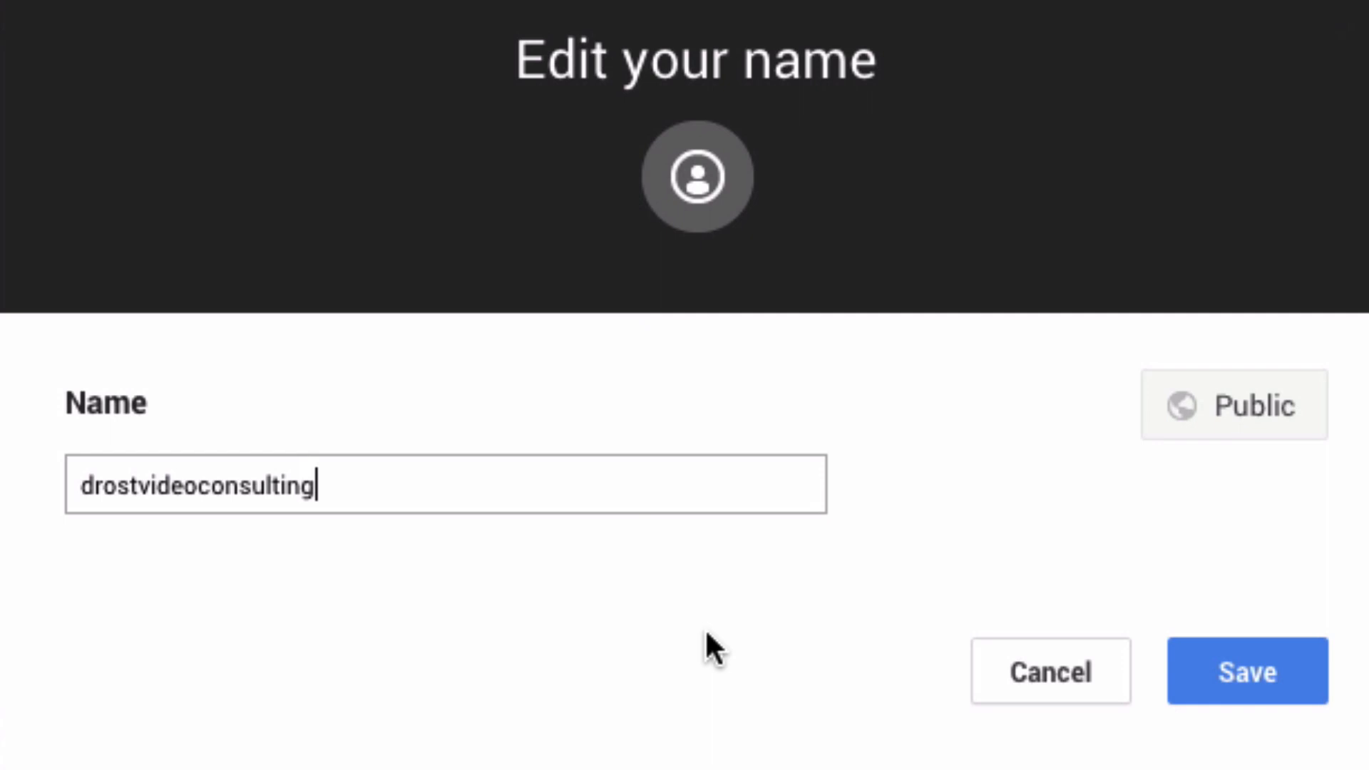
{"action": "left_click", "coordinate": [1241, 676]}
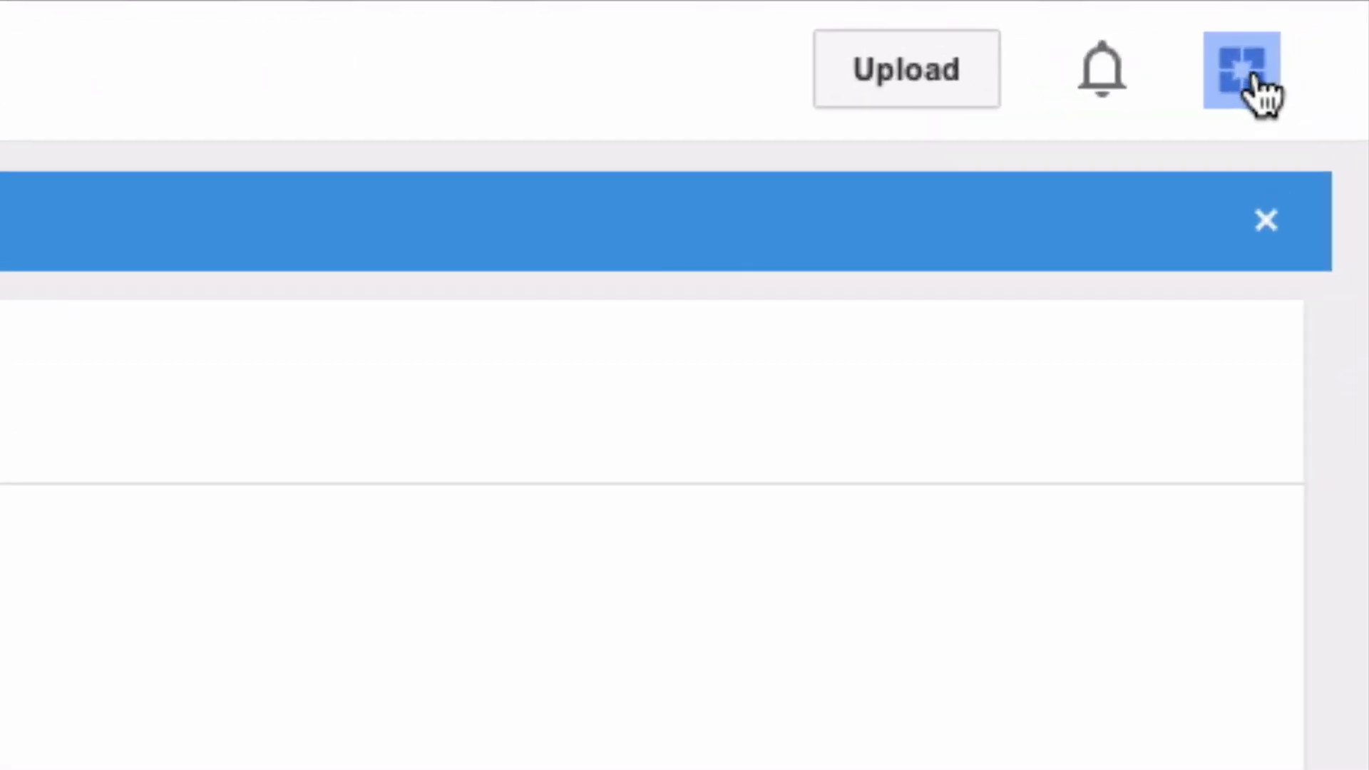
Step: Return to the YouTube account settings Overview from the avatar menu
{"action": "left_click", "coordinate": [1247, 73]}
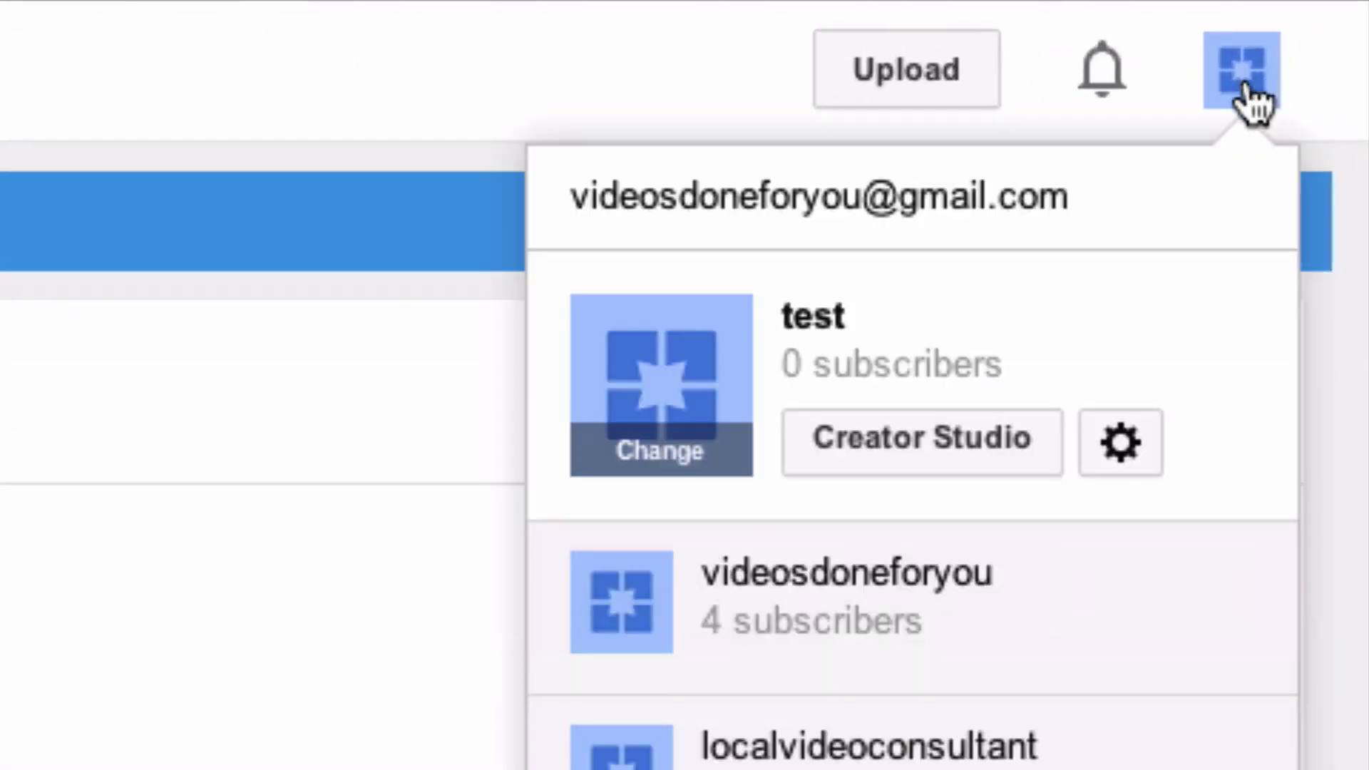
{"action": "left_click", "coordinate": [1282, 161]}
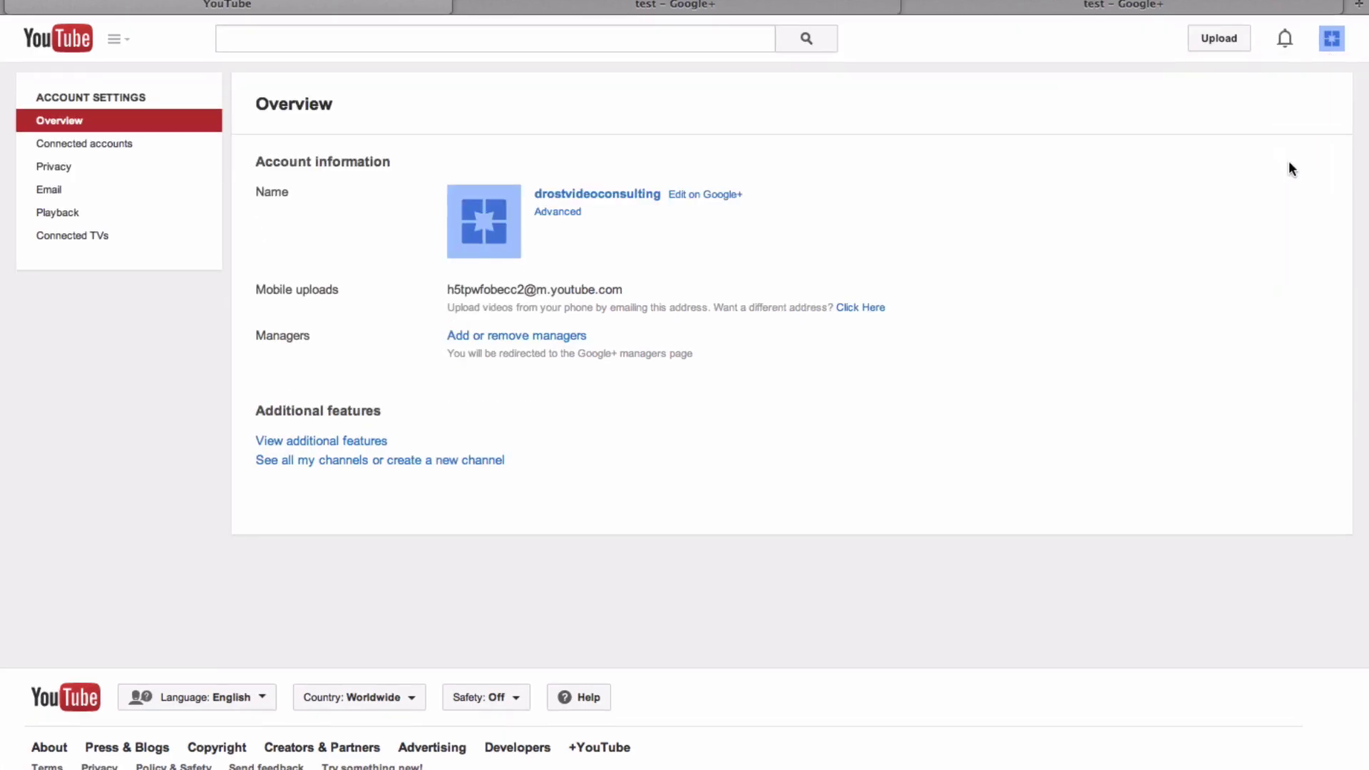